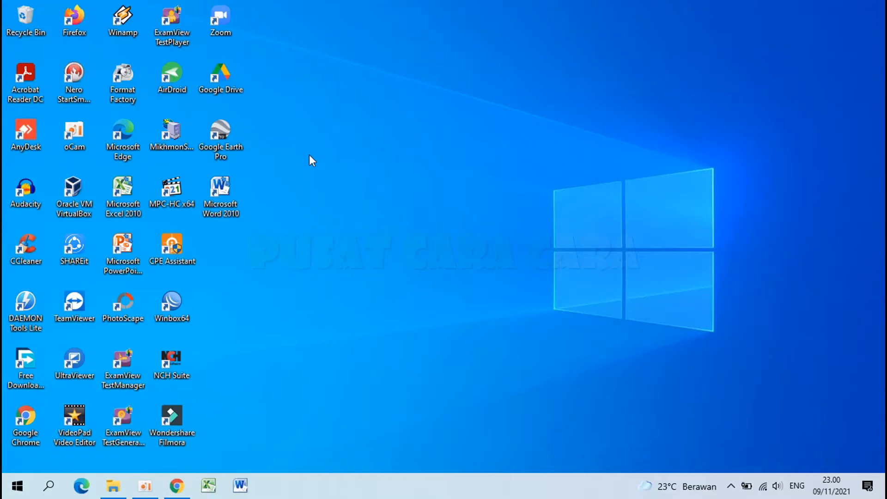
# Start Microsoft Word and fill the blank document with sample text using =rand(10,4).
pyautogui.doubleClick(228, 187)
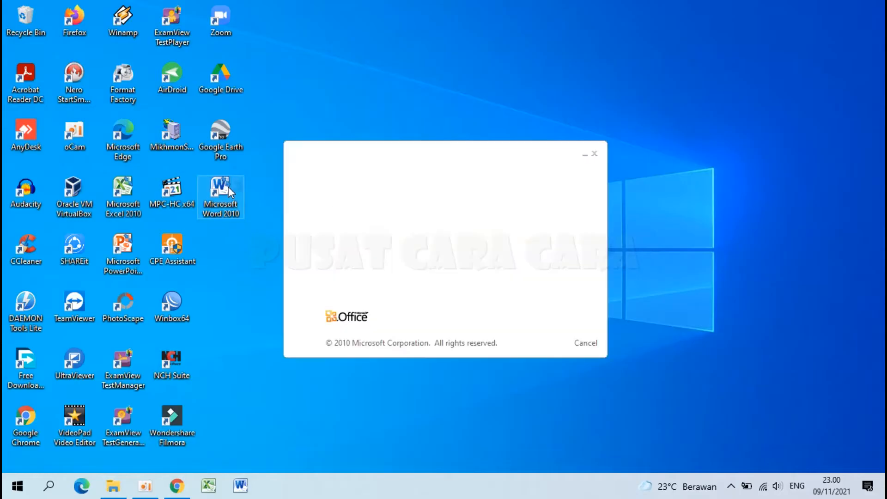
pyautogui.write('=rand(10,4)')
pyautogui.press('Return')
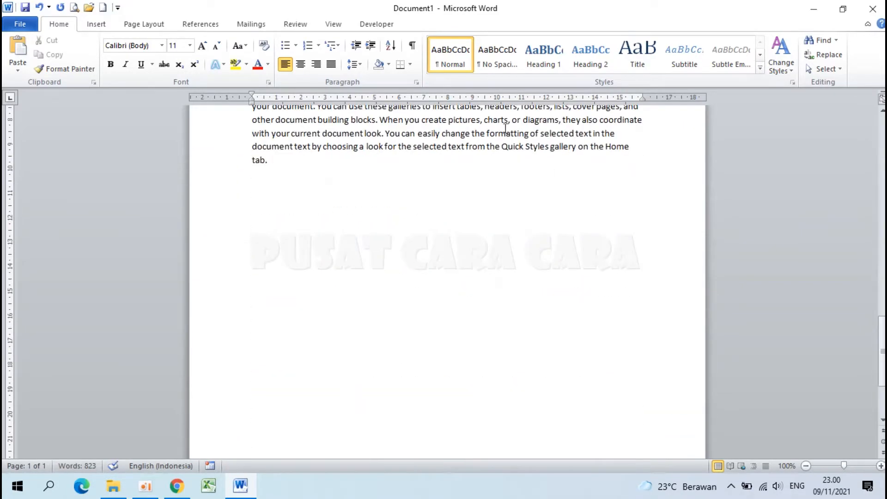
# Insert a table of 7 columns and 7 rows below the sample text, and return to the start of the document.
pyautogui.click(96, 25)
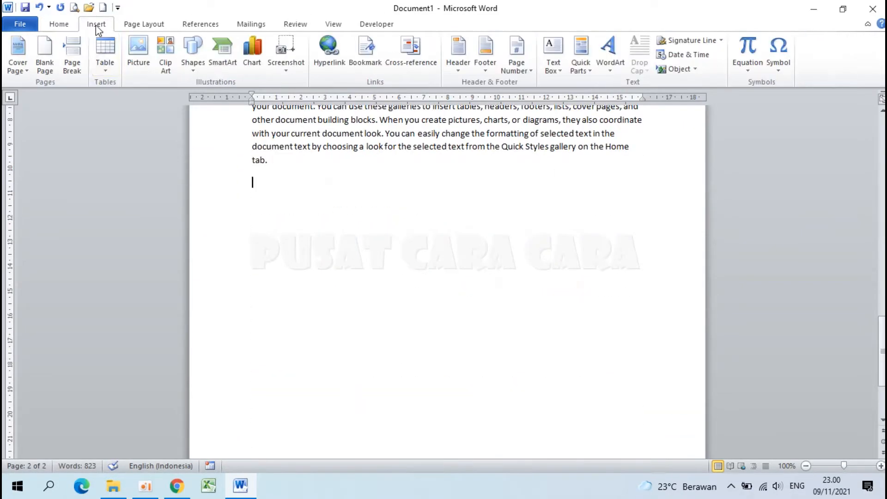
pyautogui.click(106, 53)
pyautogui.click(181, 173)
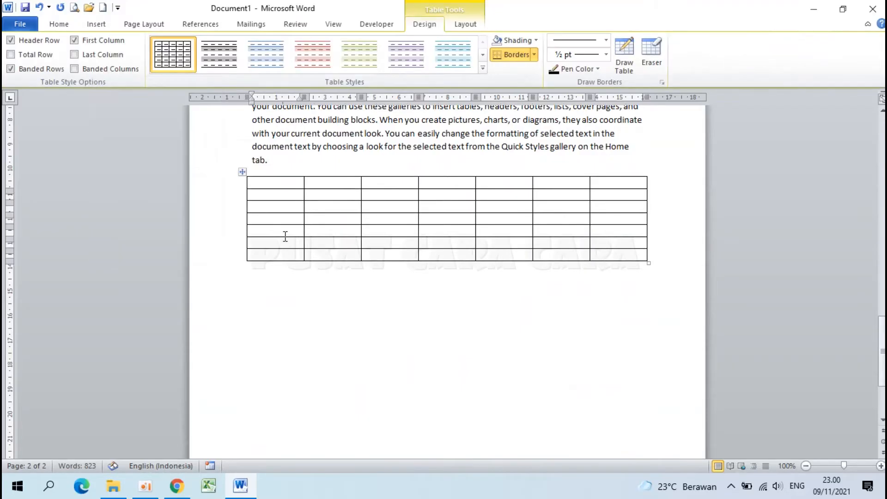
pyautogui.scroll(10, 283, 234)
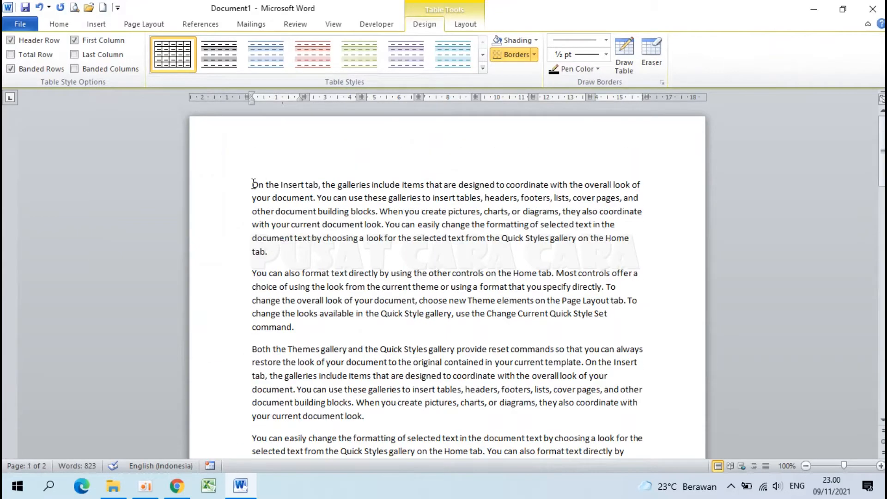
pyautogui.click(253, 184)
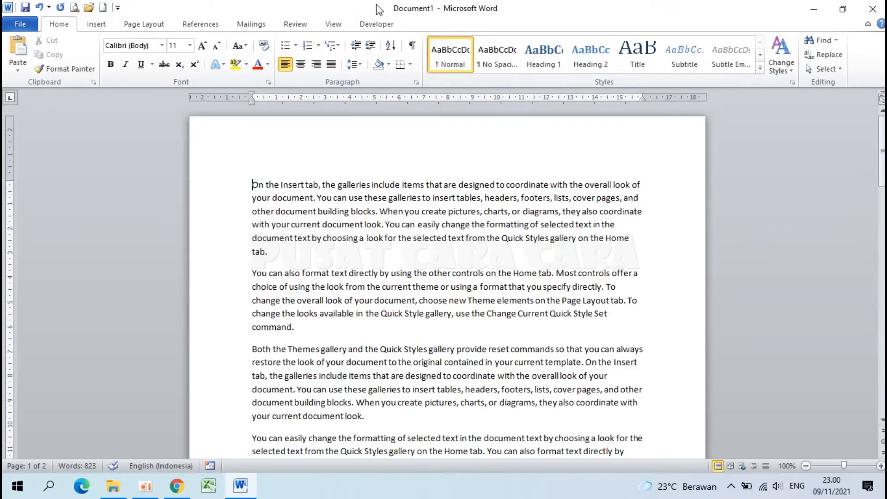
# Bring up the Save As dialog for the new document and cancel it.
pyautogui.click(21, 24)
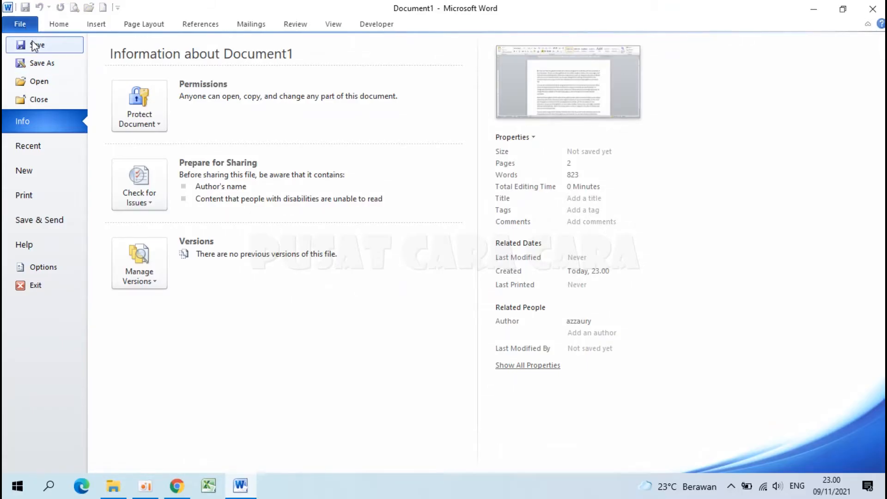
pyautogui.click(49, 63)
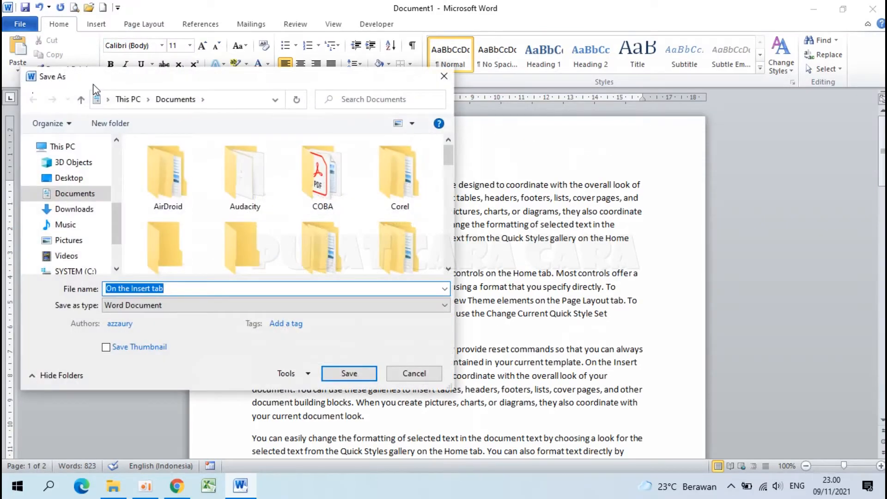
pyautogui.click(398, 382)
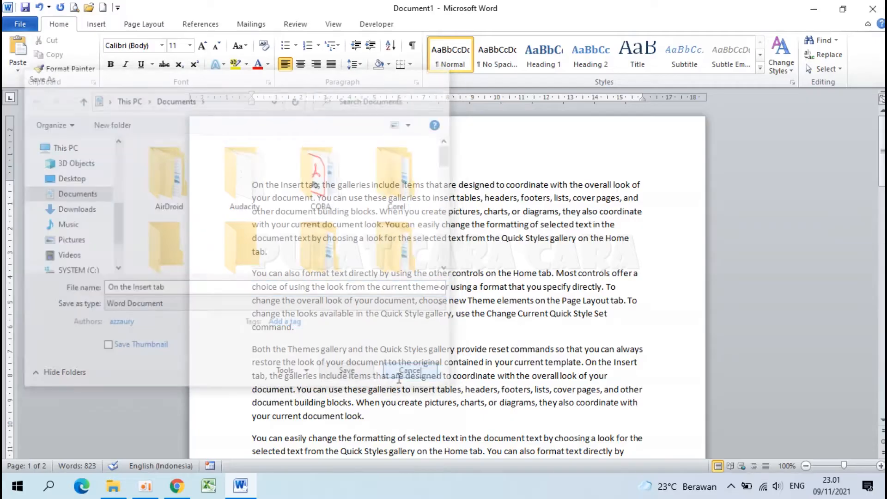
# Try the Save command on the new document, cancel its dialog, and close the document without saving.
pyautogui.click(26, 23)
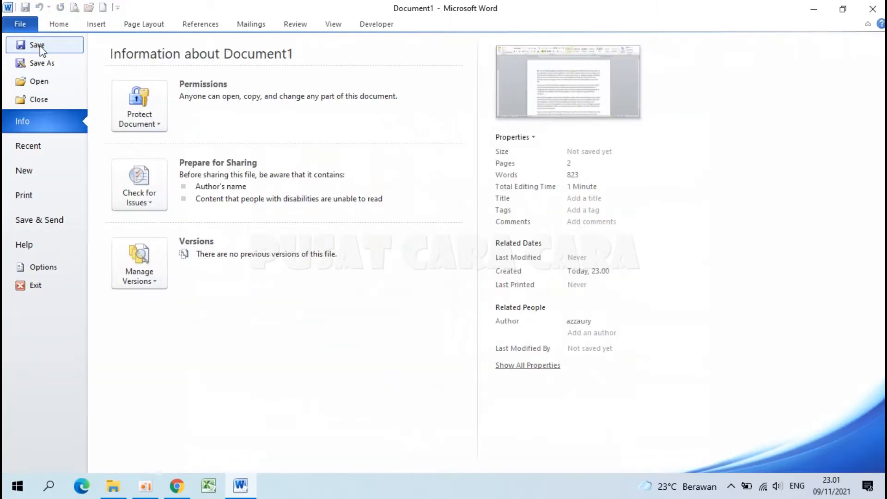
pyautogui.click(37, 45)
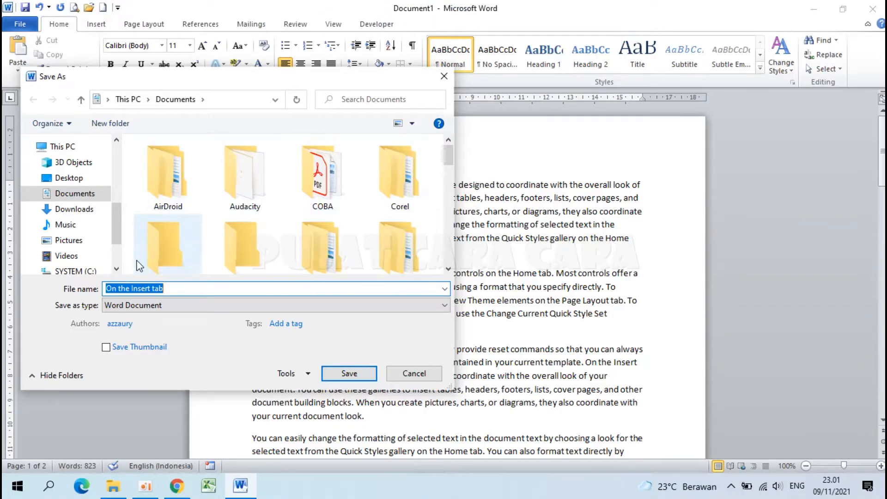
pyautogui.click(176, 288)
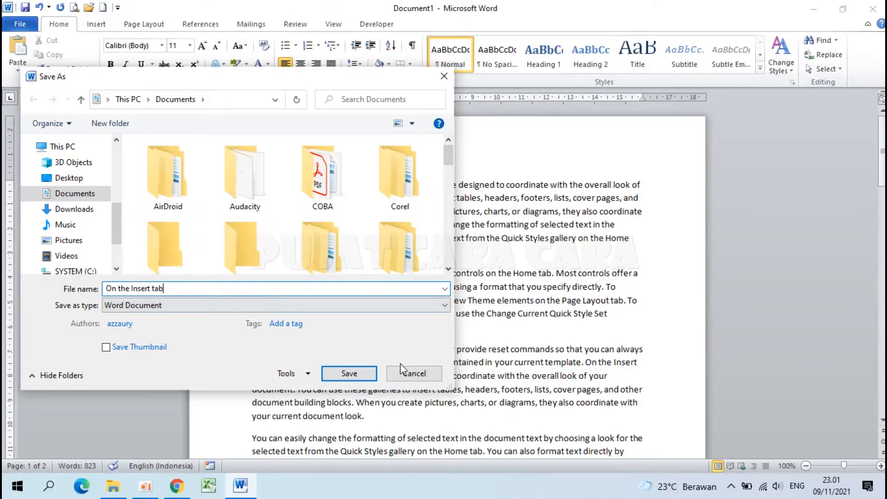
pyautogui.click(409, 375)
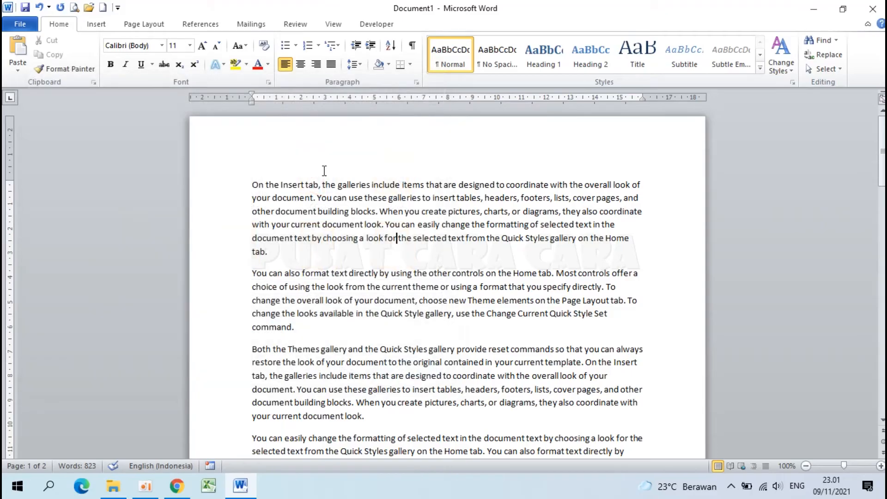
pyautogui.click(882, 10)
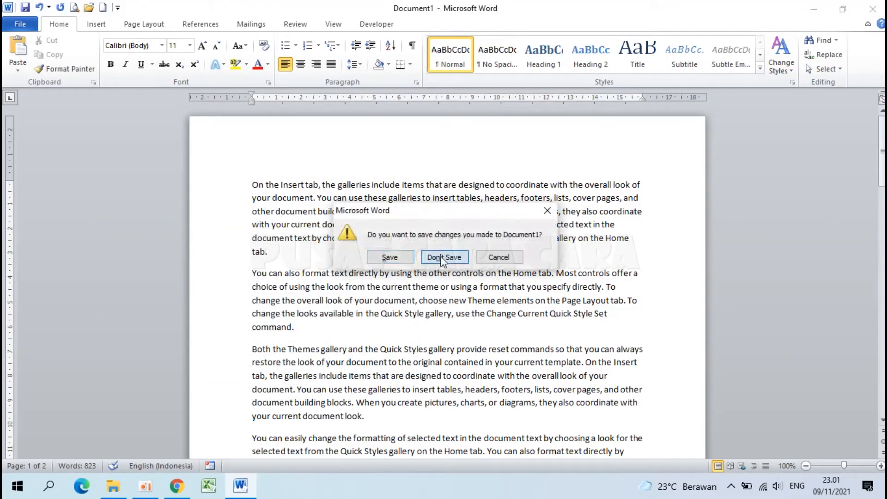
pyautogui.click(441, 258)
# Switch to File Explorer and open the Word document Modul TKJ from the COBA folder in Documents.
pyautogui.click(113, 485)
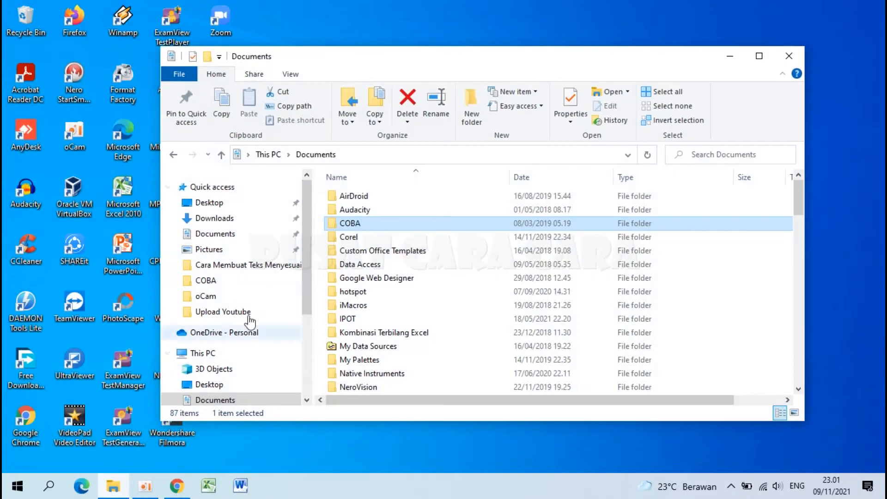
pyautogui.doubleClick(352, 224)
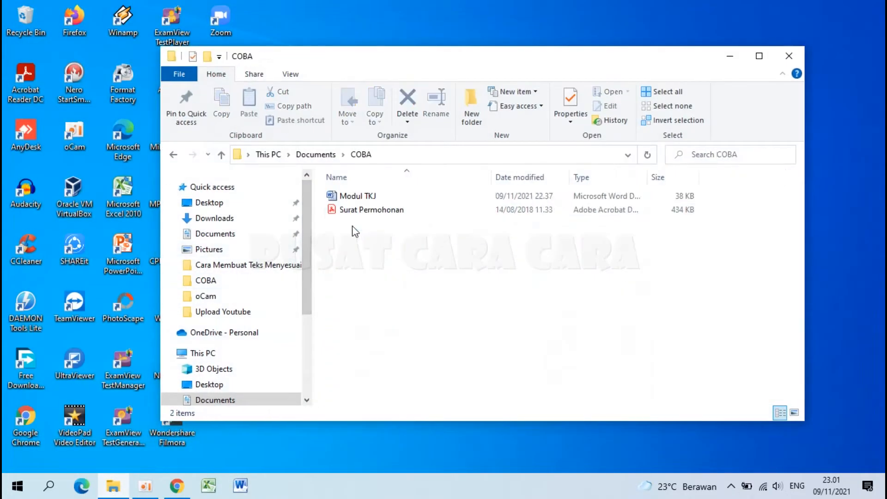
pyautogui.doubleClick(370, 198)
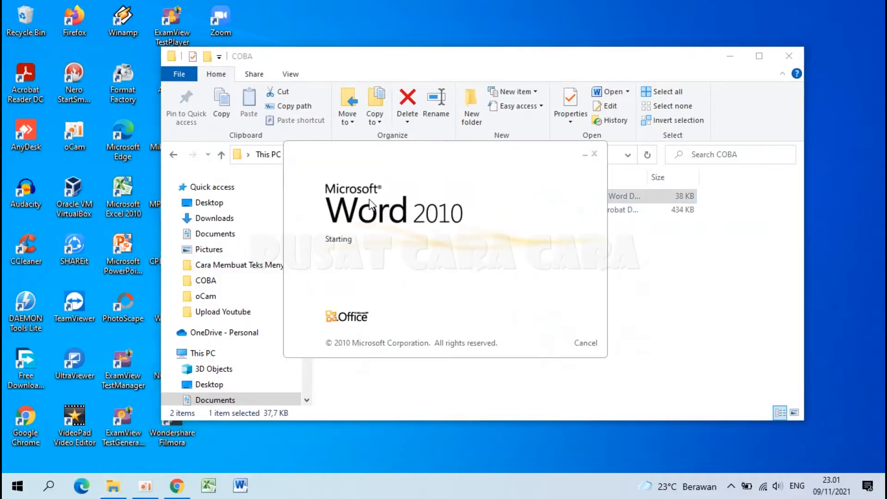
# Add a page break at the end of Modul TKJ and generate sample text on the new page with =rand(7,4).
pyautogui.scroll(-20, 283, 207)
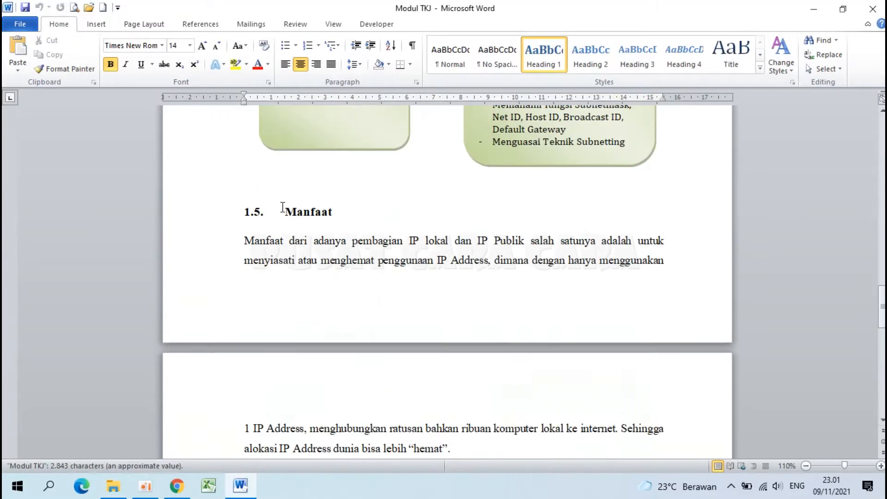
pyautogui.rightClick(283, 207)
pyautogui.click(283, 207)
pyautogui.scroll(7, 449, 198)
pyautogui.scroll(5, 448, 199)
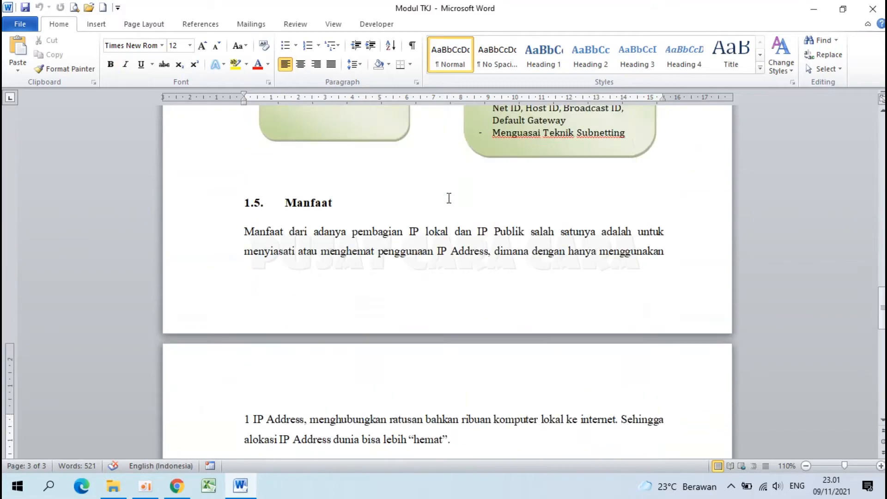
pyautogui.scroll(-12, 448, 199)
pyautogui.hotkey('ctrl', 'Return')
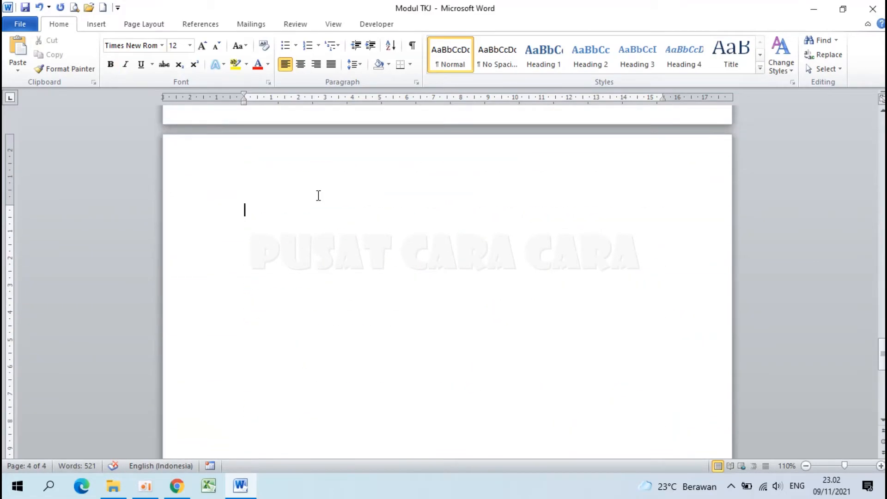
pyautogui.write('=rand(7,4)')
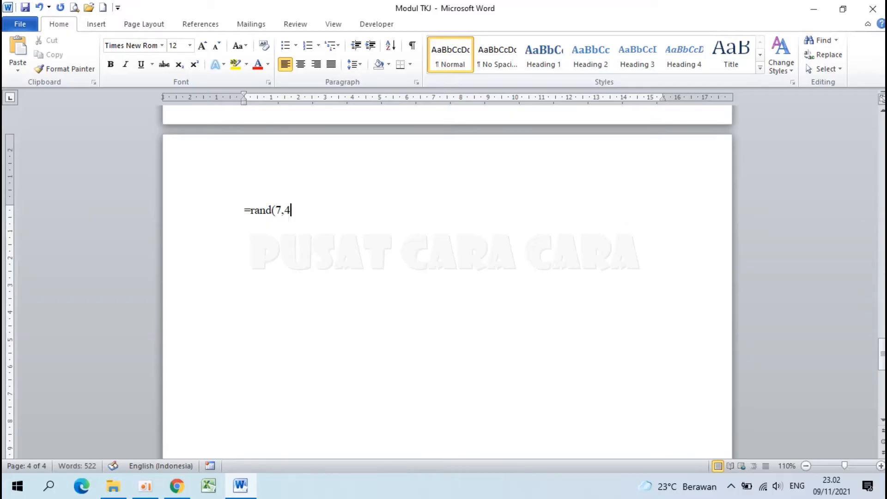
pyautogui.press('Return')
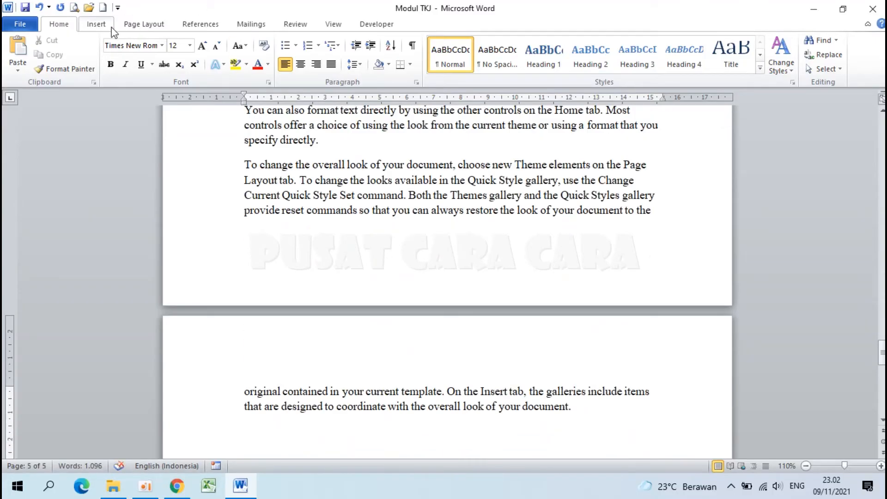
# Draw a rectangle shape about 9.6 cm wide and 4.7 cm high below the generated text.
pyautogui.click(110, 31)
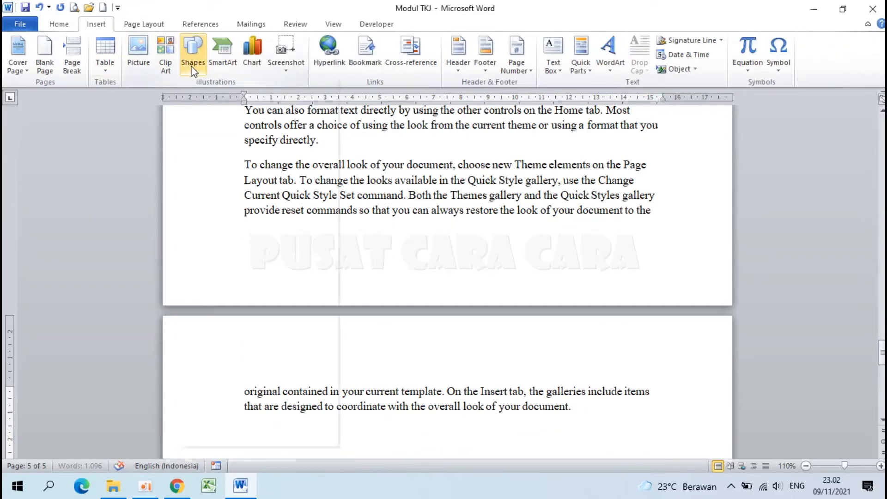
pyautogui.click(193, 49)
pyautogui.click(226, 95)
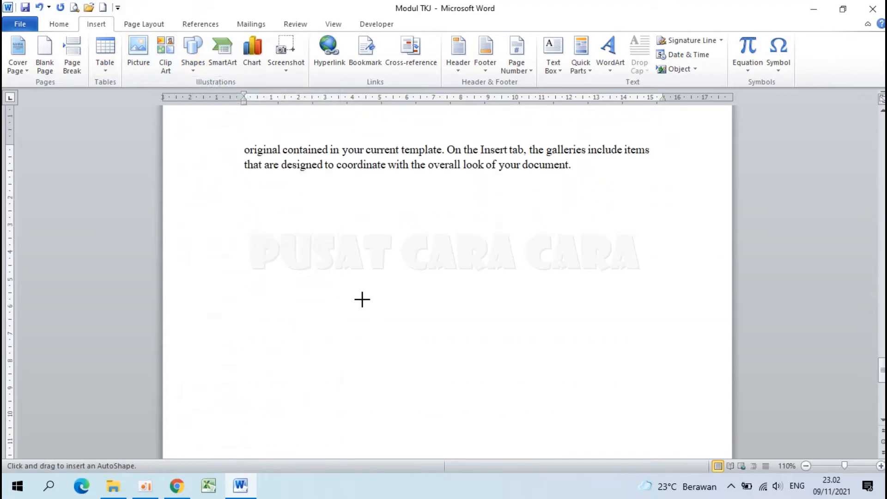
pyautogui.moveTo(311, 237)
pyautogui.mouseDown()
pyautogui.moveTo(544, 334)
pyautogui.moveTo(573, 367)
pyautogui.mouseUp()
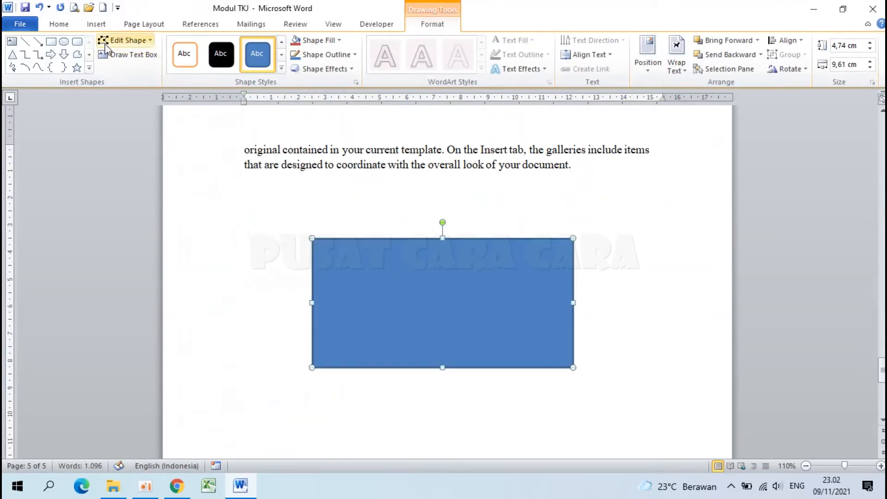
# Insert a table of 8 columns and 6 rows below the rectangle.
pyautogui.click(96, 24)
pyautogui.click(612, 354)
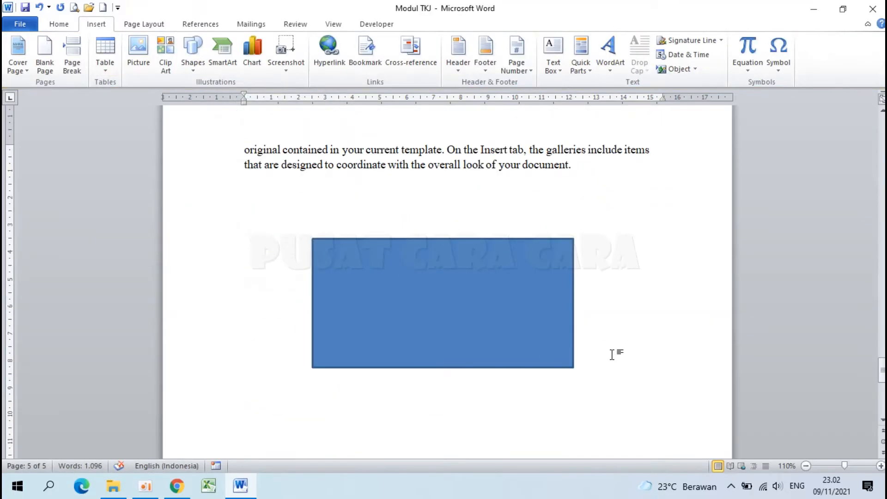
pyautogui.click(99, 50)
pyautogui.click(192, 162)
# Review the added pages and check the document's file location and properties.
pyautogui.scroll(2, 400, 353)
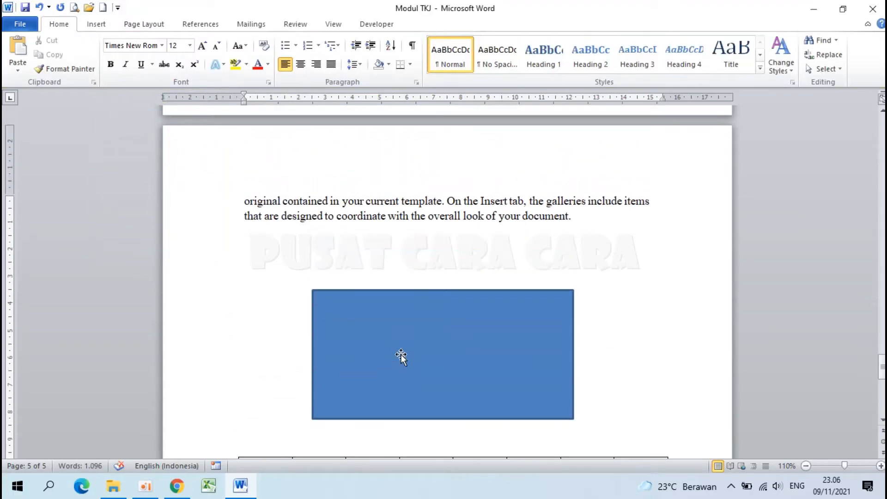
pyautogui.scroll(20, 401, 354)
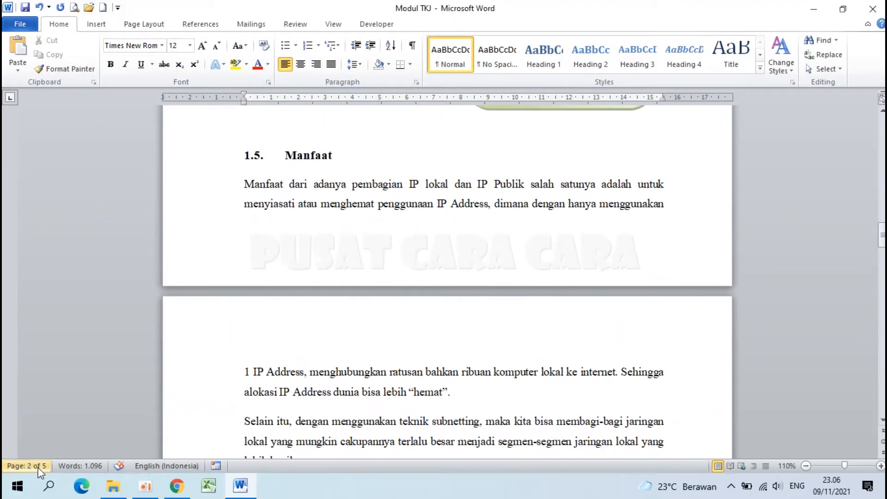
pyautogui.scroll(-20, 372, 303)
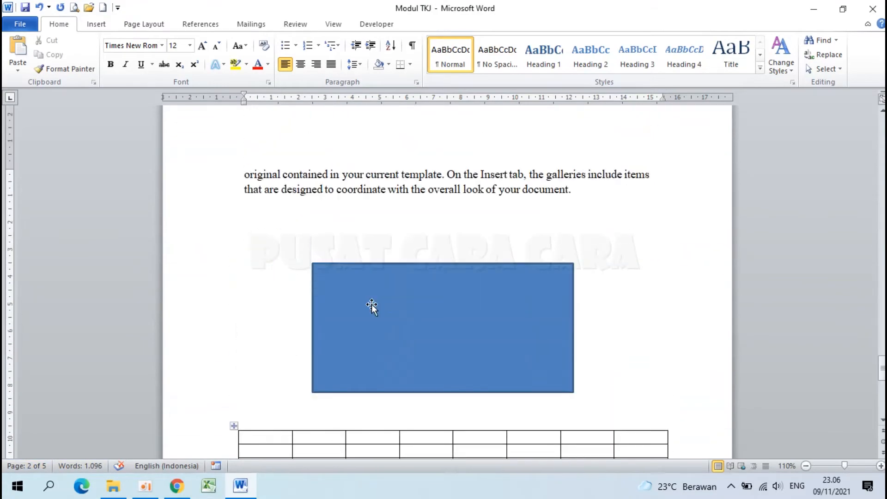
pyautogui.click(27, 26)
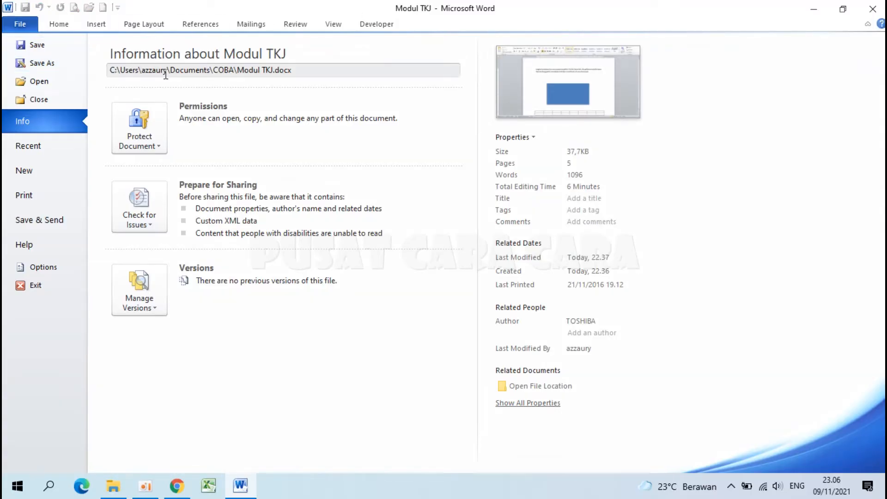
pyautogui.press('Escape')
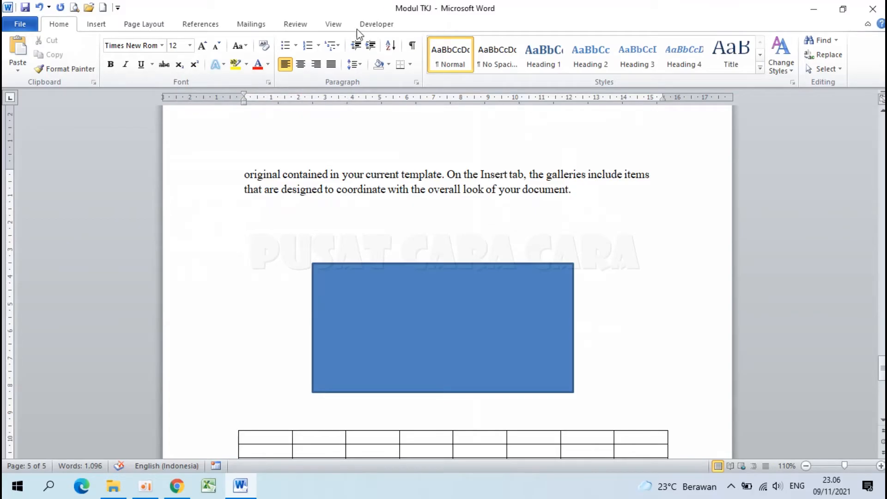
# Save the changes to the existing Modul TKJ document under its current name.
pyautogui.scroll(-5, 280, 192)
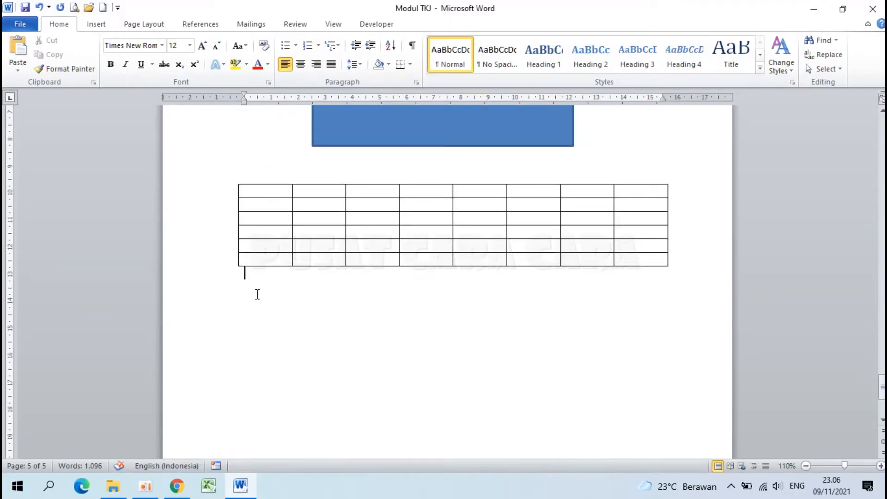
pyautogui.click(20, 23)
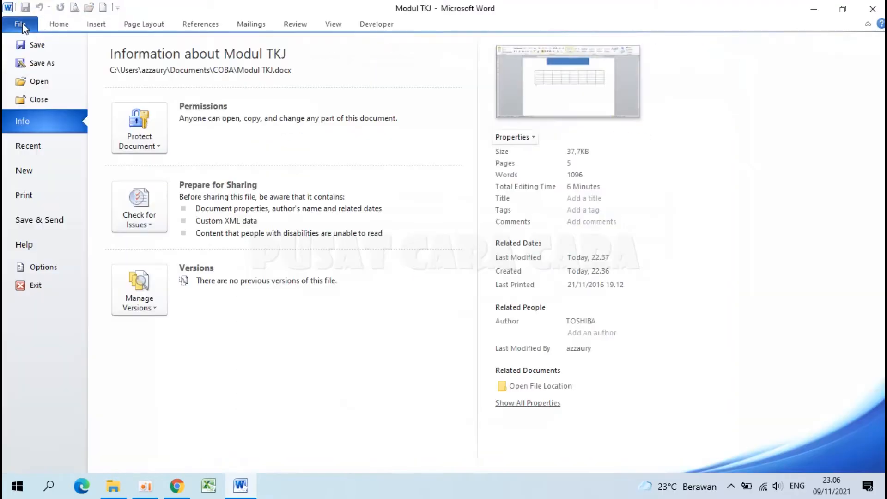
pyautogui.click(39, 51)
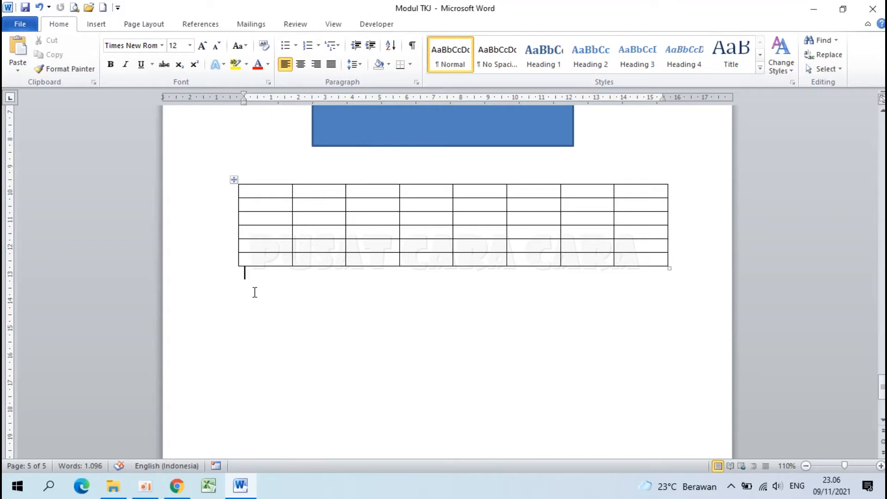
pyautogui.scroll(3, 353, 326)
pyautogui.scroll(-1, 354, 326)
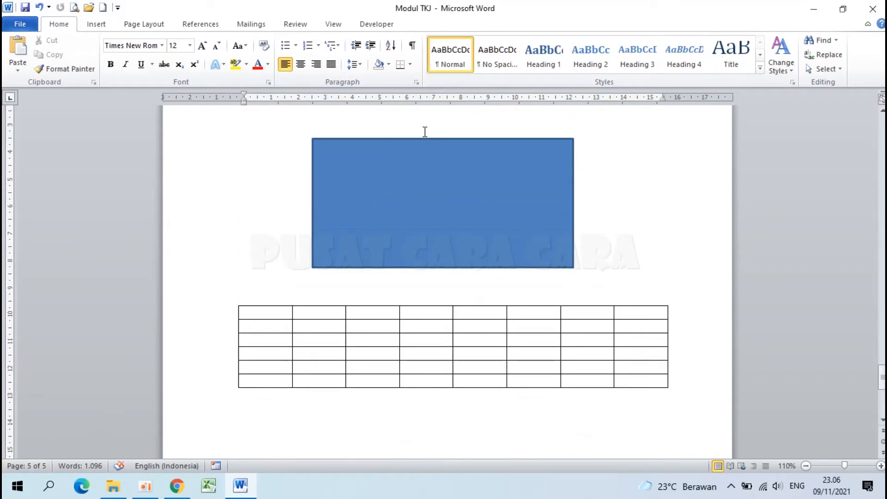
# Close Modul TKJ, reopen it from the COBA folder and check the rectangle and table at its end.
pyautogui.click(24, 24)
pyautogui.press('Escape')
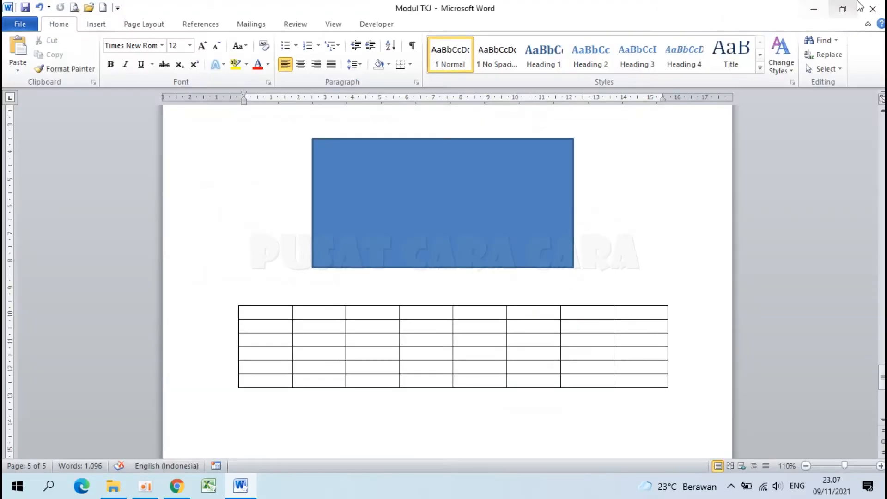
pyautogui.click(872, 9)
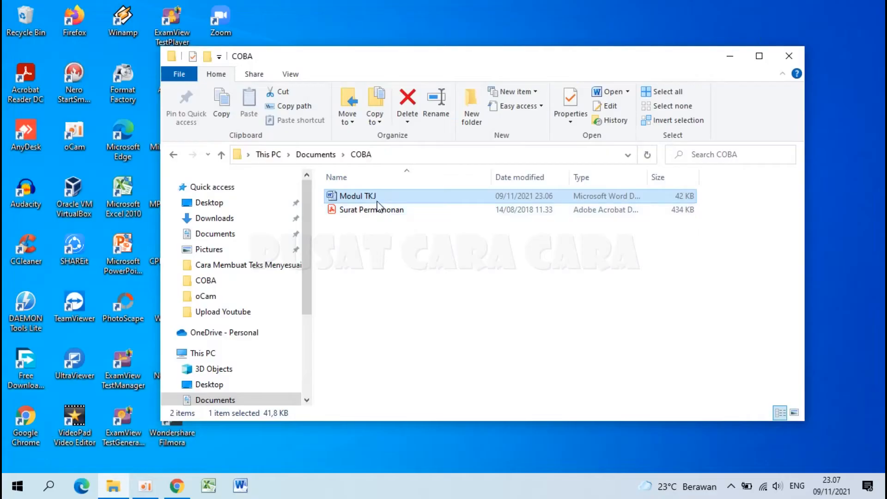
pyautogui.doubleClick(375, 197)
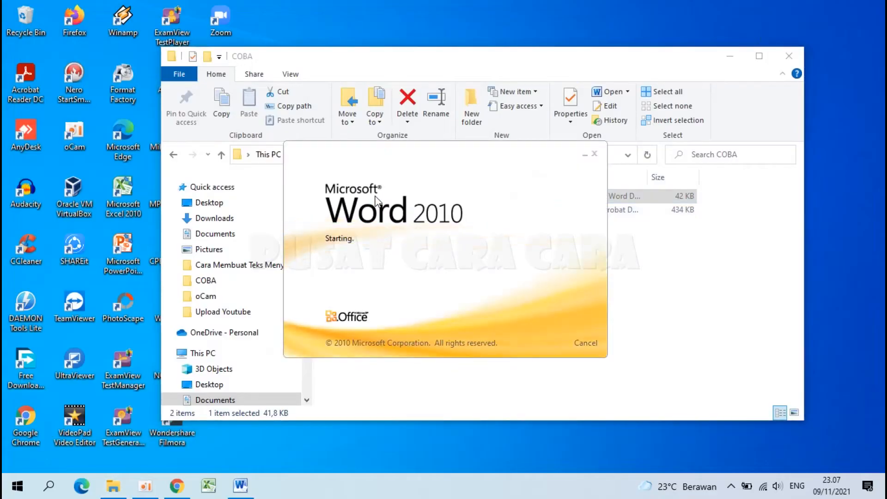
pyautogui.scroll(-20, 375, 195)
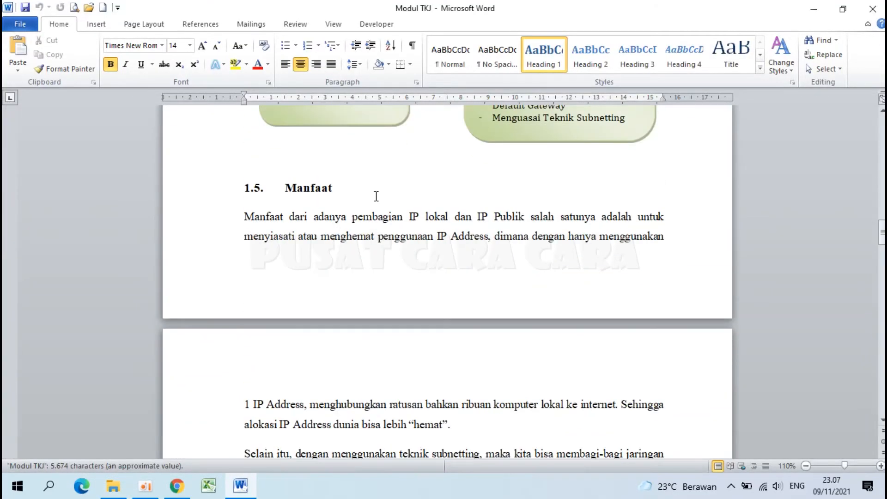
pyautogui.scroll(-20, 375, 196)
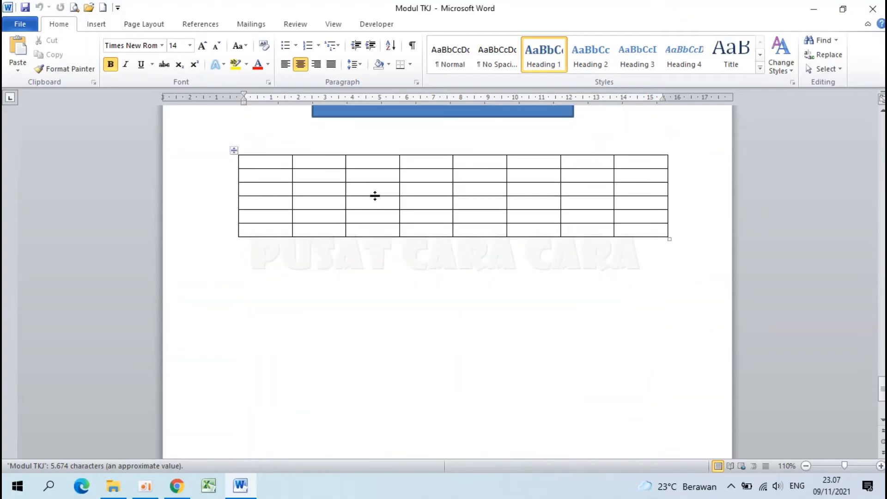
pyautogui.scroll(3, 375, 196)
# Delete the generated text, rectangle, table and extra pages that follow the last paragraph of section 1.7.
pyautogui.click(295, 380)
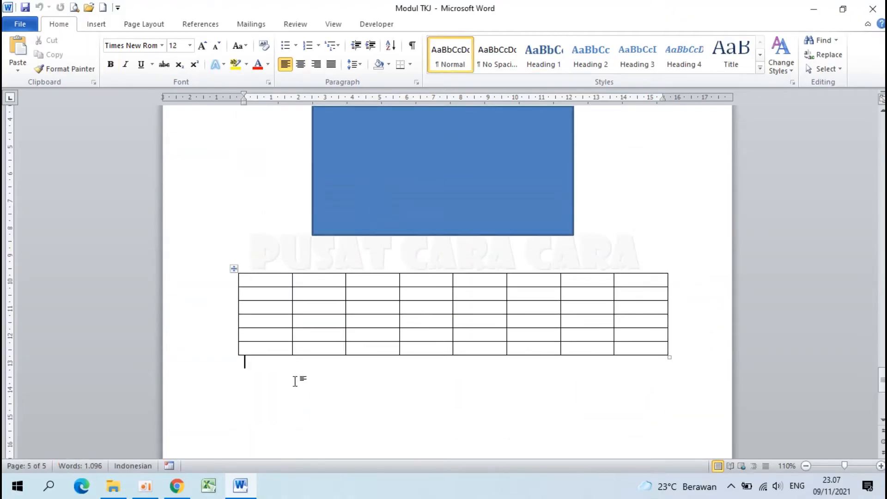
pyautogui.scroll(15, 203, 307)
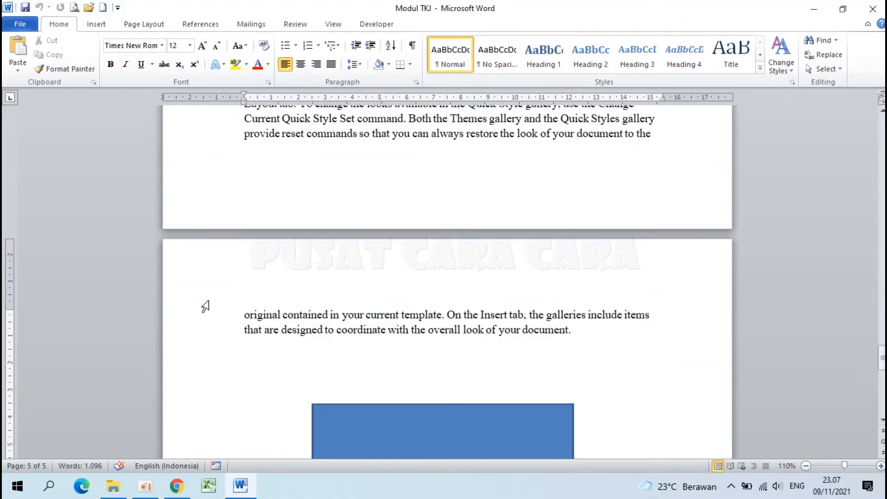
pyautogui.scroll(5, 390, 286)
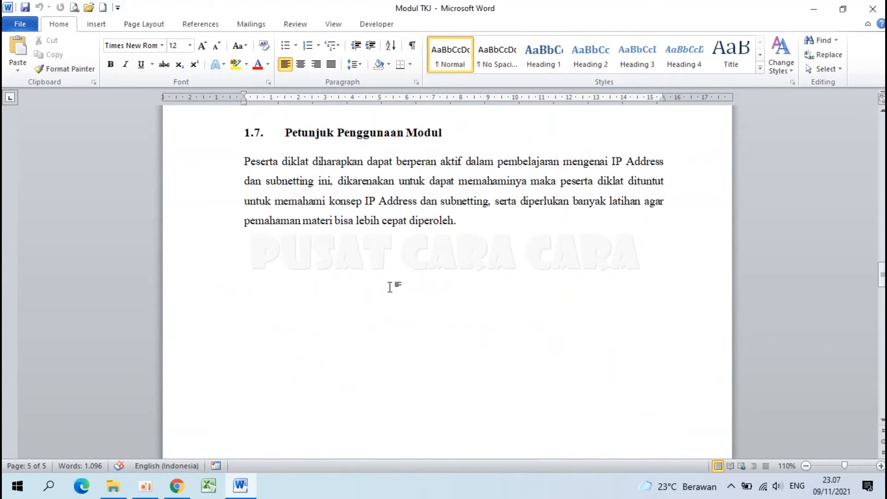
pyautogui.keyDown('shift'); pyautogui.click(388, 267); pyautogui.keyUp('shift')
pyautogui.press('Delete')
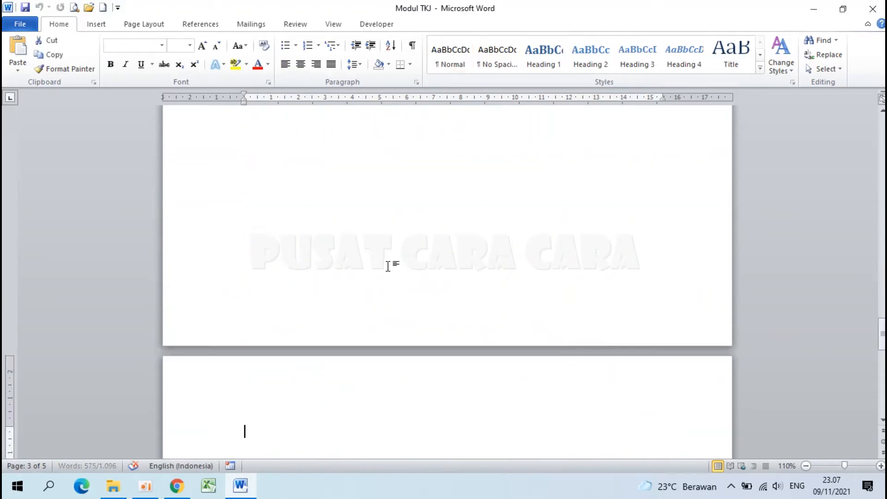
pyautogui.press('BackSpace')
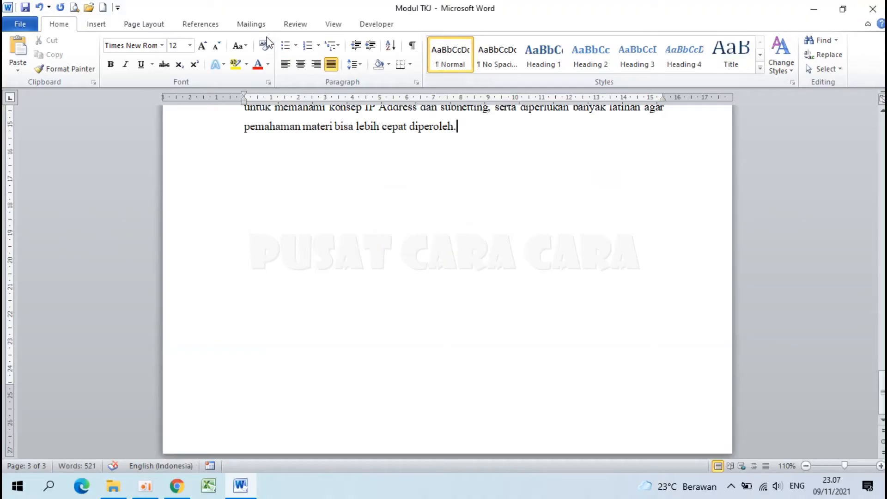
# Save Modul TKJ under its current name and close the document.
pyautogui.click(25, 7)
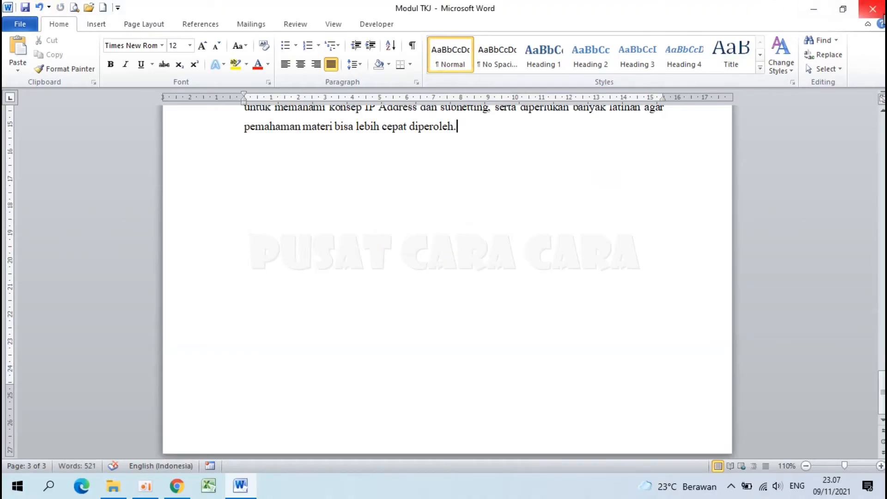
pyautogui.click(878, 10)
pyautogui.click(461, 209)
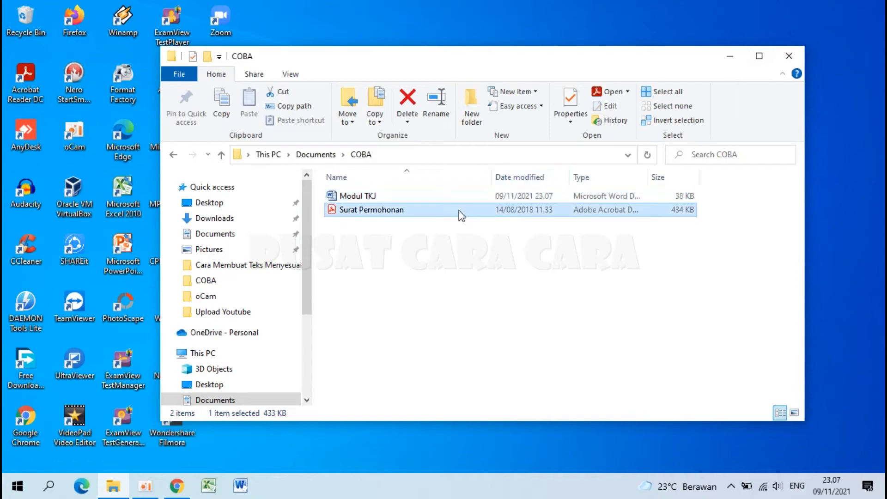
# Reopen Modul TKJ from the COBA folder and go to its last page.
pyautogui.doubleClick(359, 195)
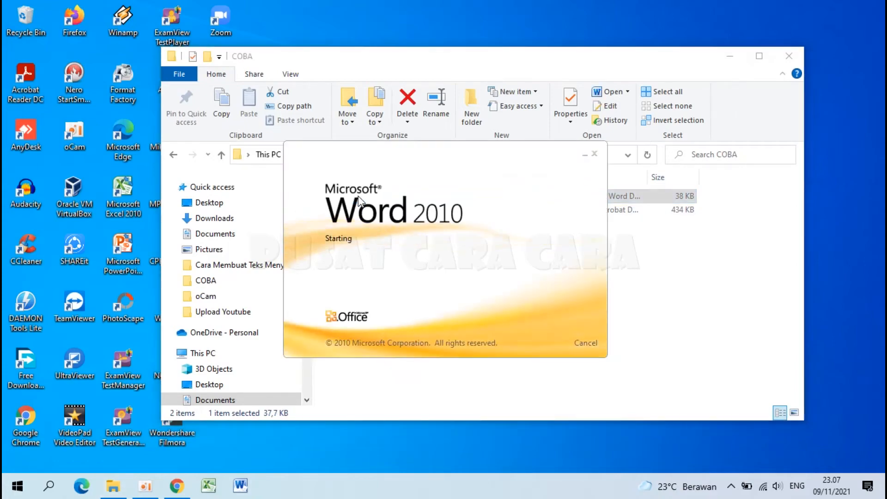
pyautogui.scroll(-20, 359, 196)
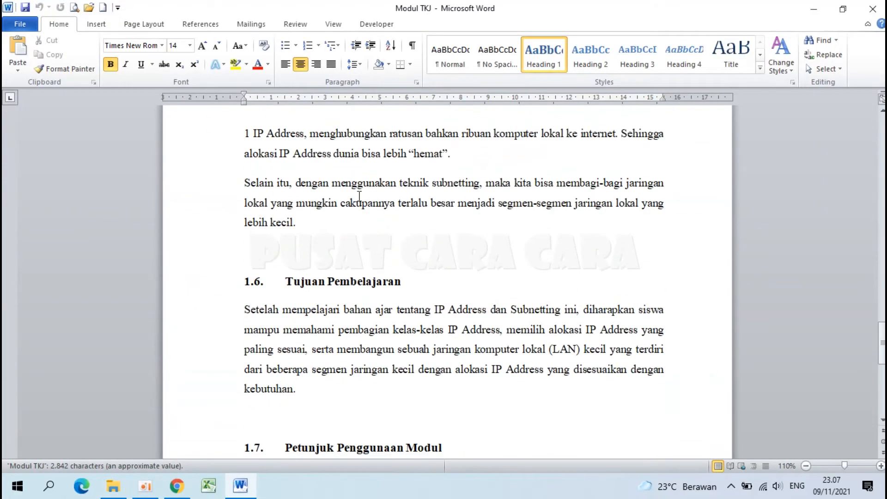
pyautogui.scroll(-2, 359, 195)
# Start a new page at the end of the document and generate sample text with =rand(15,4).
pyautogui.click(359, 195)
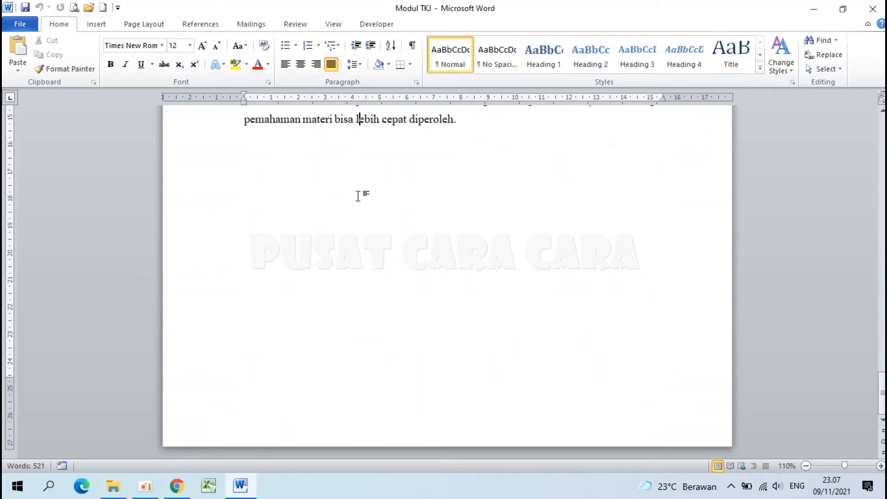
pyautogui.hotkey('ctrl', 'Return')
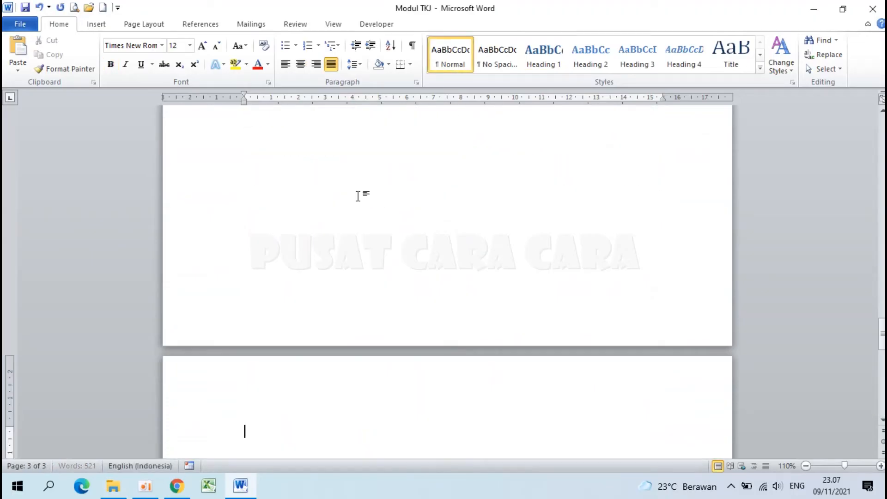
pyautogui.write('=ran')
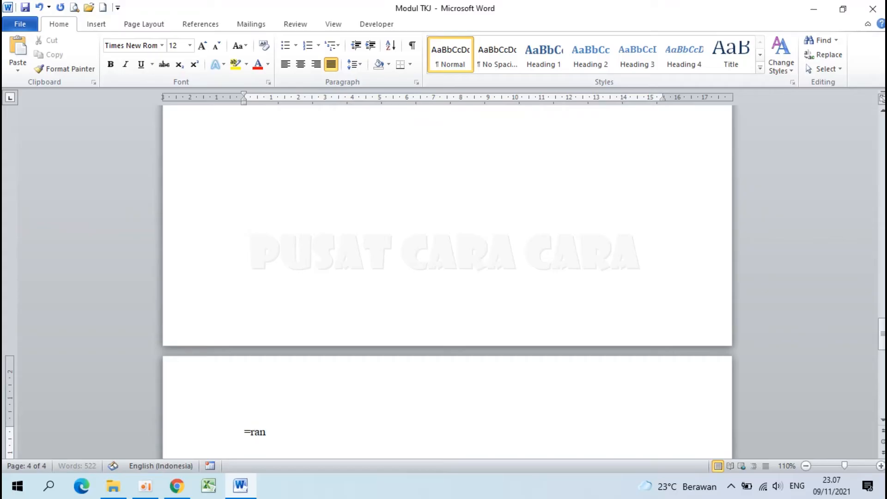
pyautogui.write('d(15,4)')
pyautogui.press('Return')
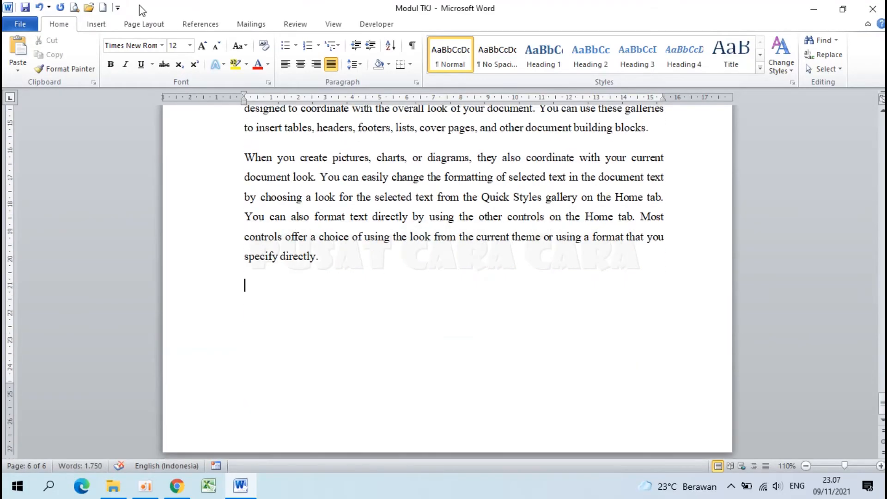
# Insert a table of 5 columns and 5 rows below the generated text.
pyautogui.click(96, 24)
pyautogui.click(105, 53)
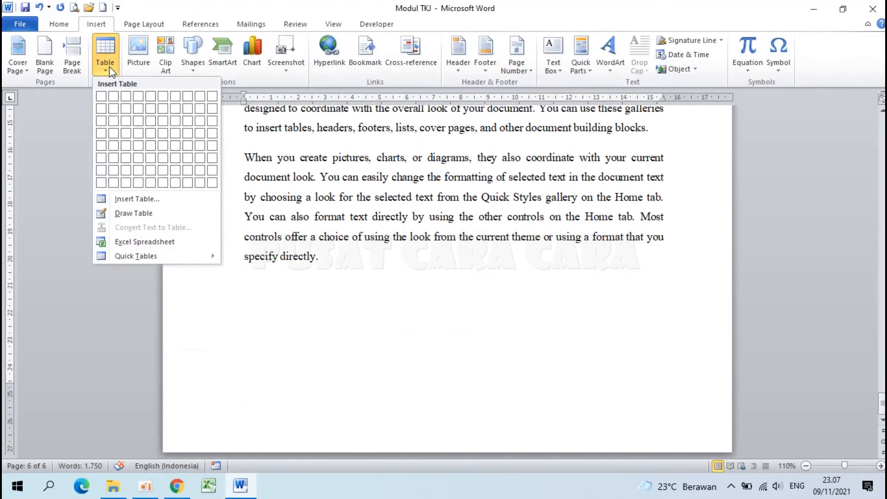
pyautogui.click(150, 145)
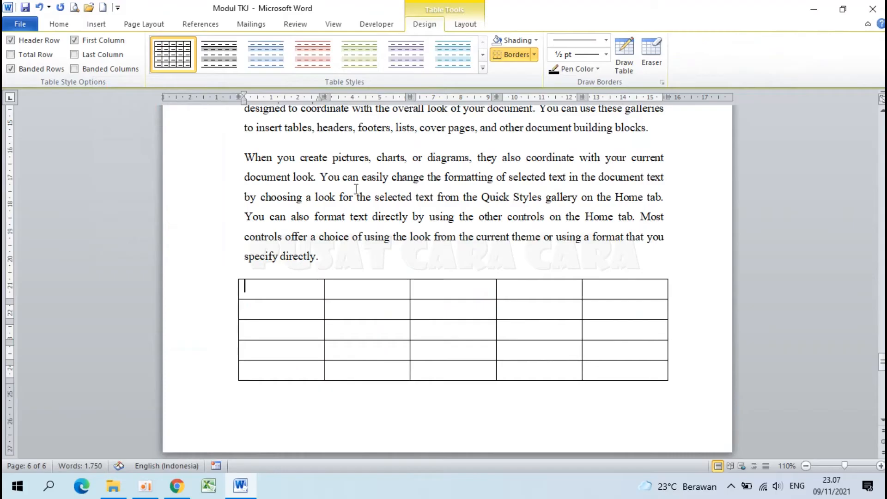
pyautogui.click(59, 24)
# Save the document as a separate Word document named "Modul TKJ - Edit" in the COBA folder.
pyautogui.click(18, 27)
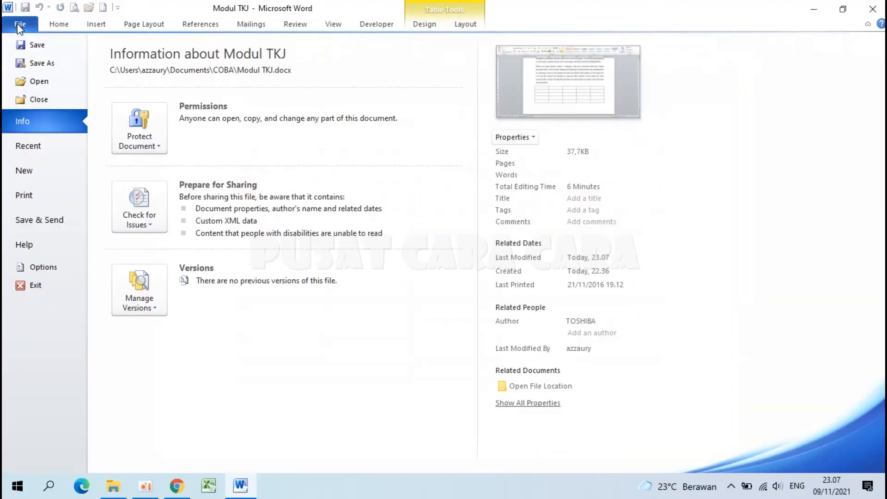
pyautogui.click(37, 63)
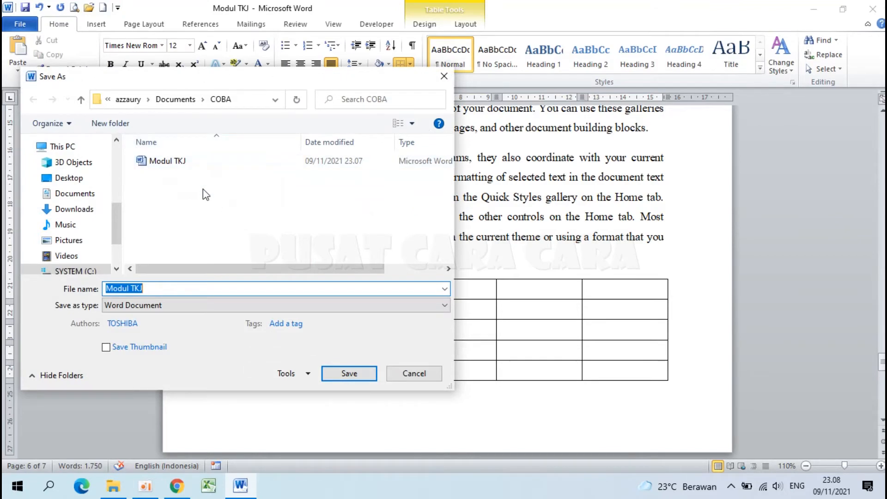
pyautogui.click(154, 288)
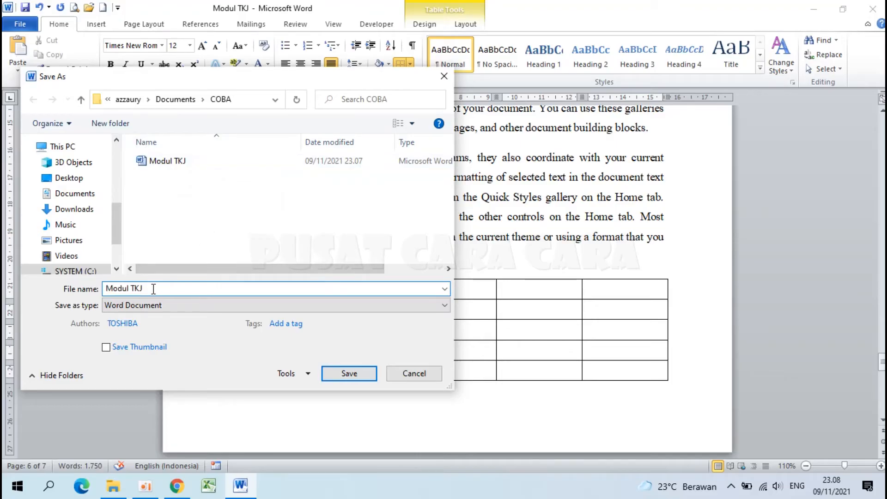
pyautogui.write('- Edit')
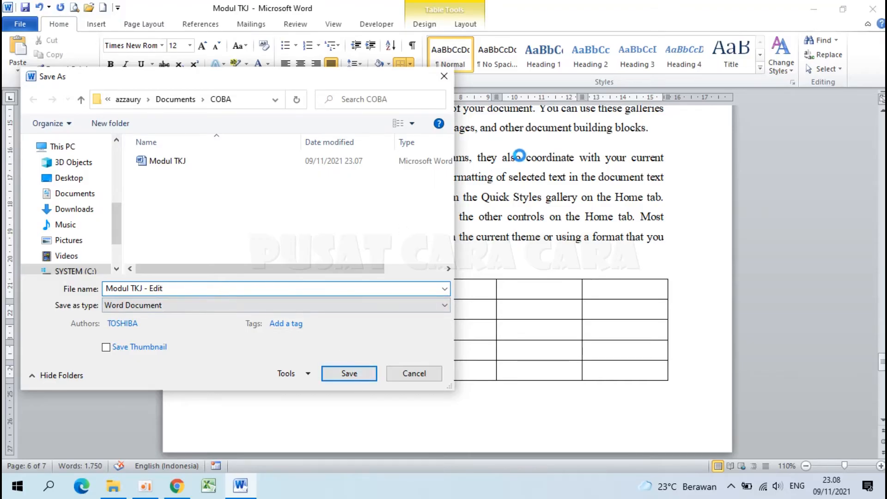
pyautogui.click(349, 374)
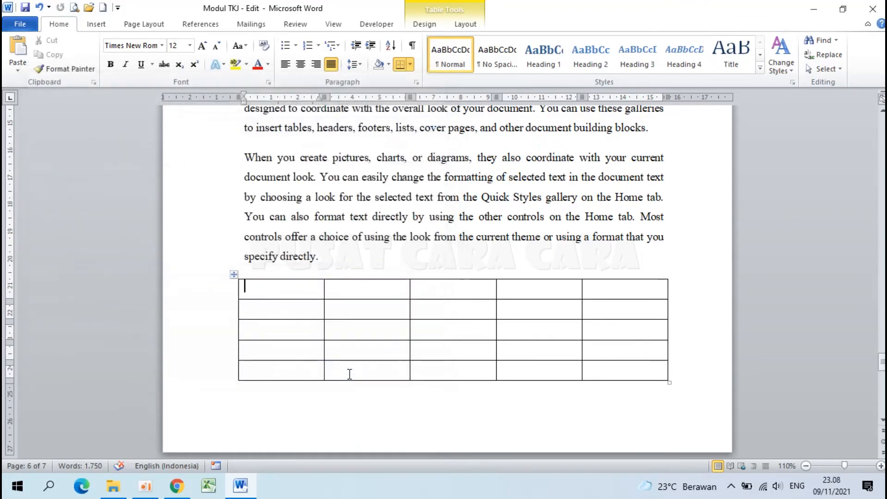
# Close the edited copy, open the original Modul TKJ from the COBA folder and check its last page.
pyautogui.click(873, 9)
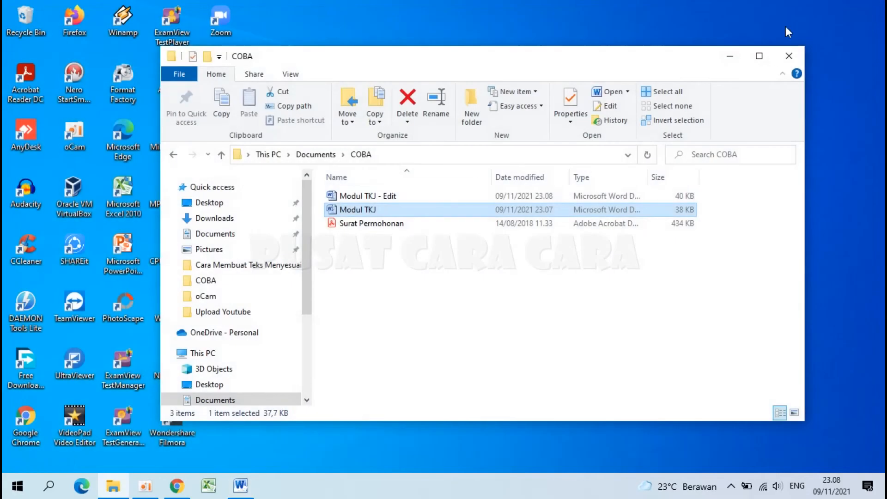
pyautogui.click(369, 197)
pyautogui.doubleClick(372, 211)
pyautogui.scroll(-20, 371, 206)
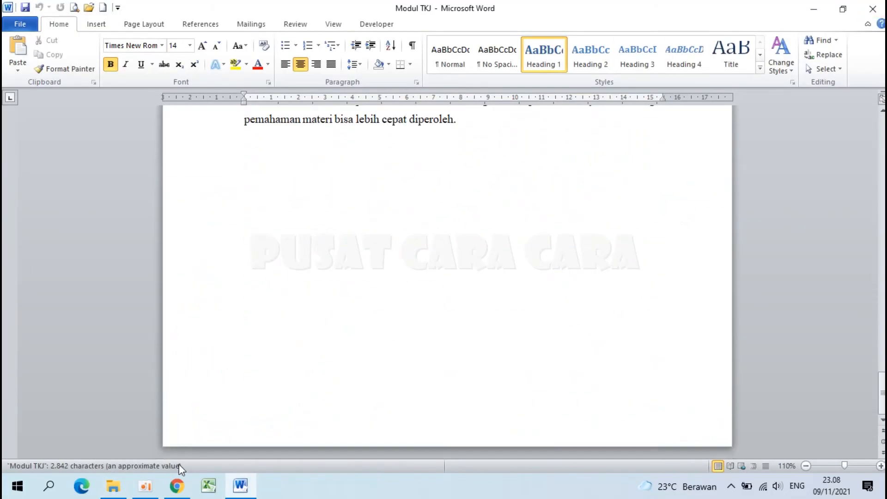
# Open Modul TKJ - Edit from the COBA folder and review the pages added after section 1.7.
pyautogui.click(113, 485)
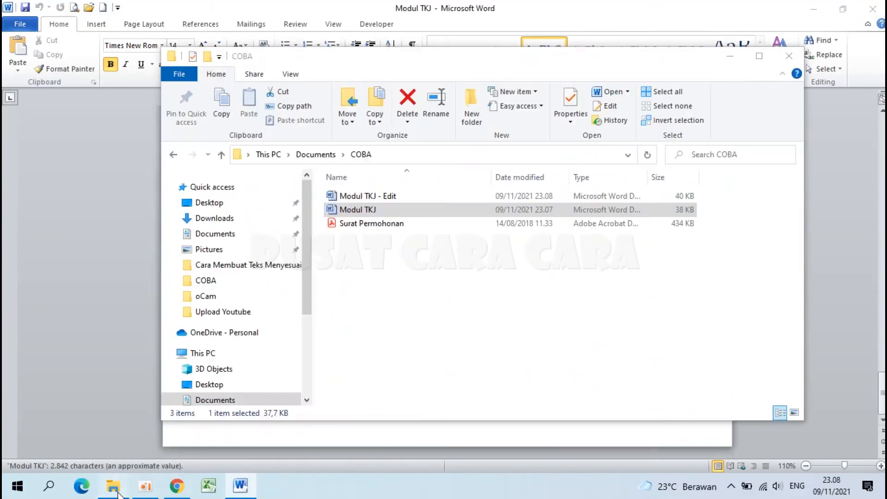
pyautogui.doubleClick(378, 197)
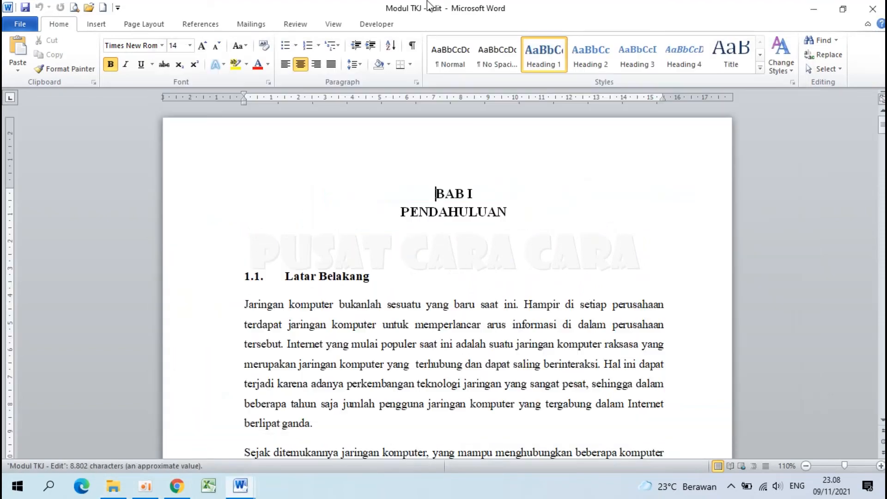
pyautogui.scroll(-10, 439, 273)
pyautogui.scroll(-15, 440, 274)
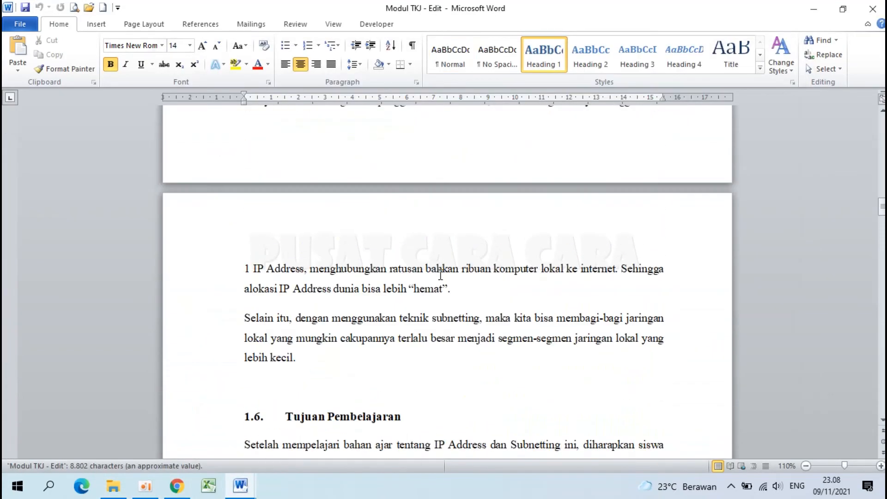
pyautogui.scroll(-10, 441, 276)
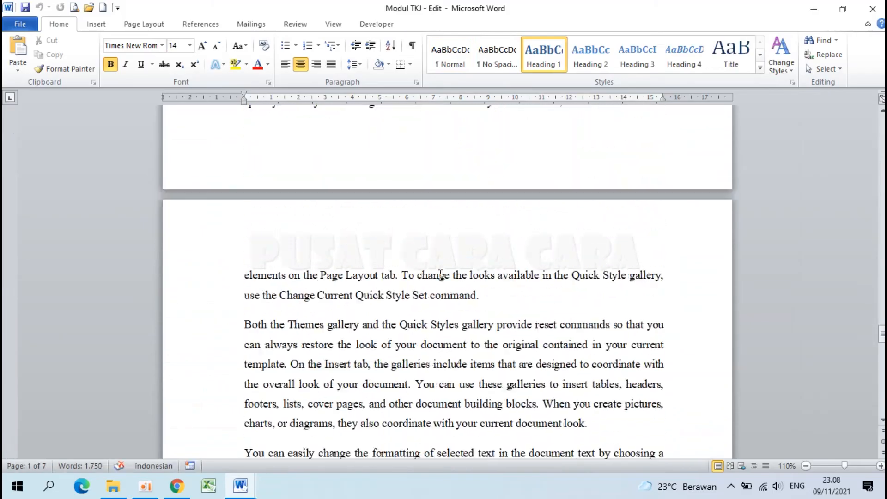
pyautogui.click(440, 277)
pyautogui.scroll(5, 50, 440)
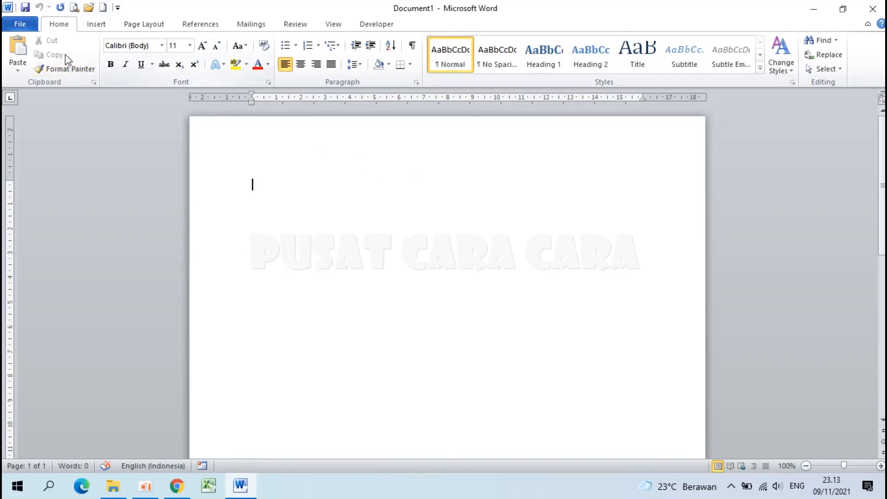
# Check the blank document's save commands, and open the recent Modul TKJ document at its end.
pyautogui.click(21, 26)
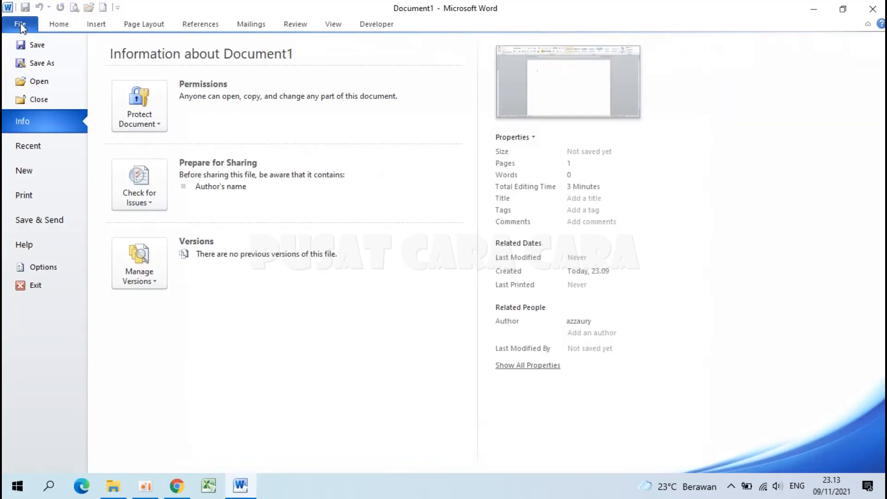
pyautogui.click(51, 51)
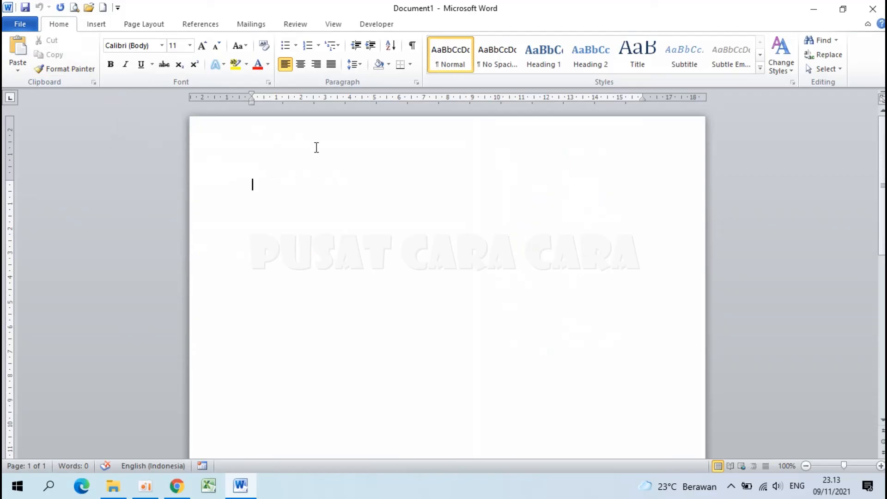
pyautogui.click(20, 26)
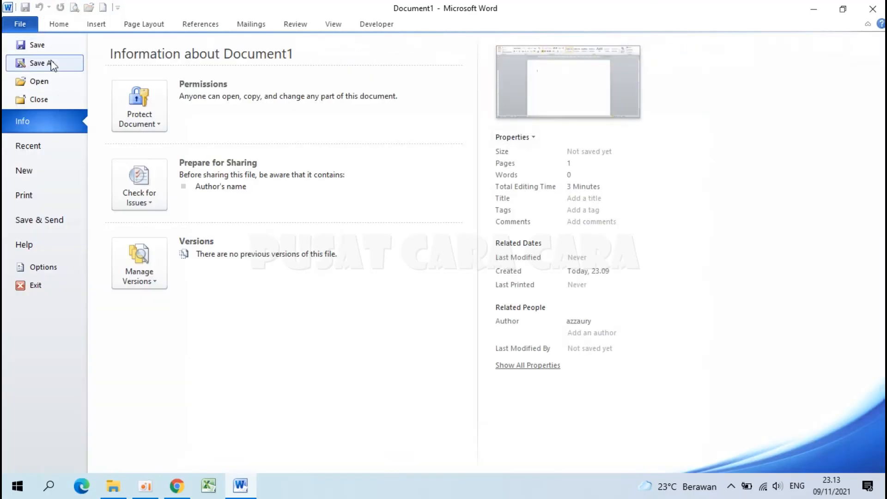
pyautogui.click(47, 146)
pyautogui.click(211, 81)
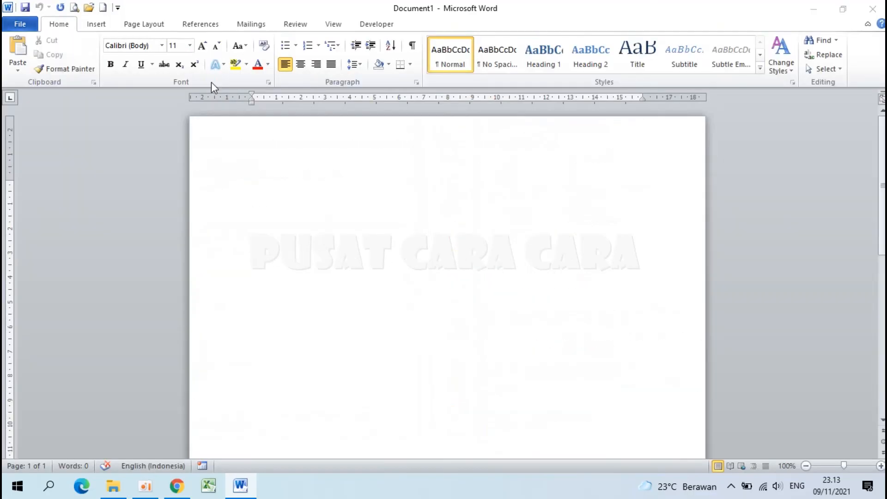
pyautogui.hotkey('ctrl', 'End')
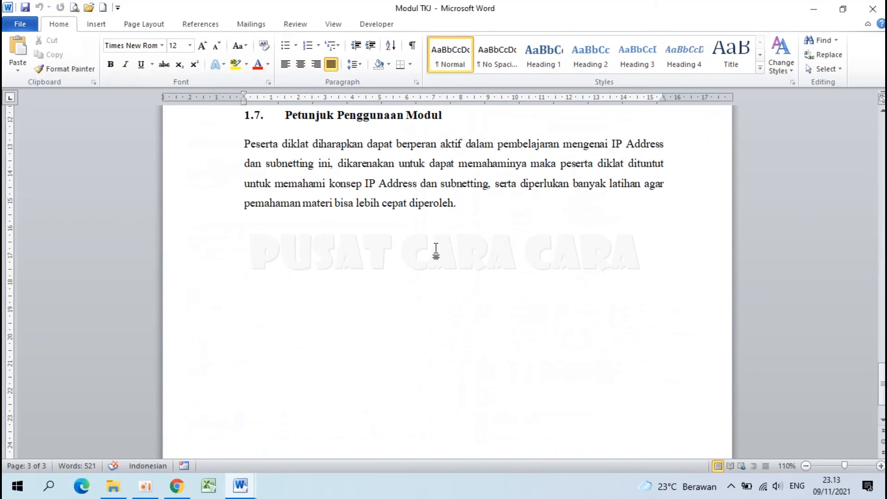
# Show the Save As dialog for Modul TKJ and close it without saving.
pyautogui.click(24, 26)
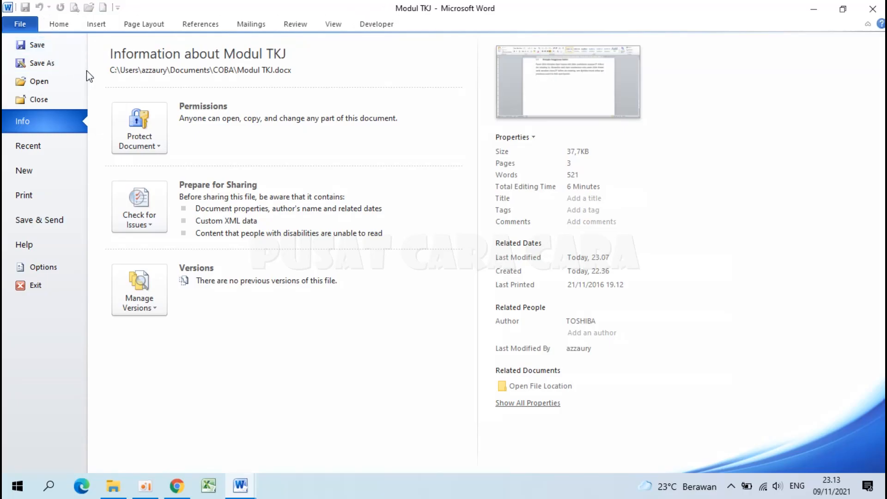
pyautogui.click(50, 65)
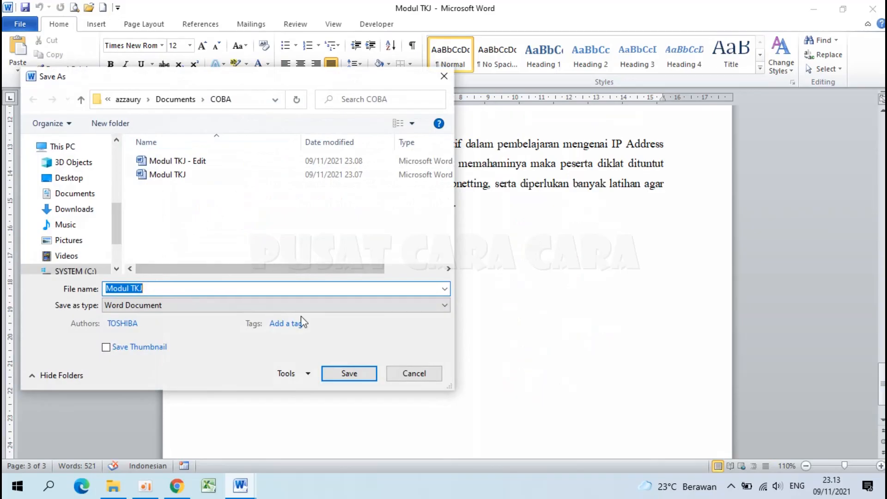
pyautogui.click(403, 371)
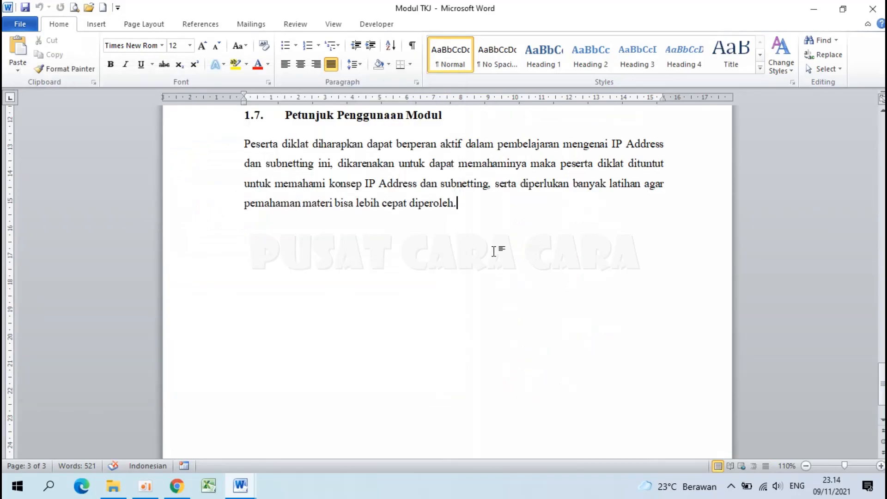